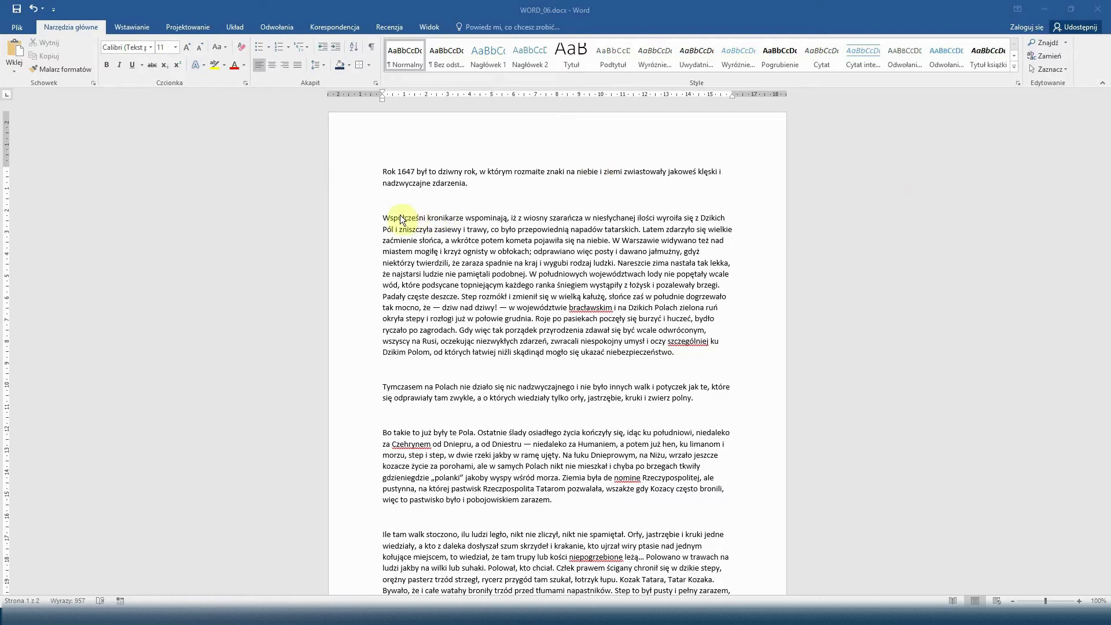
# Shade the 'Współcześni kronikarze' paragraph with a light grey background
pyautogui.moveTo(382, 217); pyautogui.dragTo(704, 349)
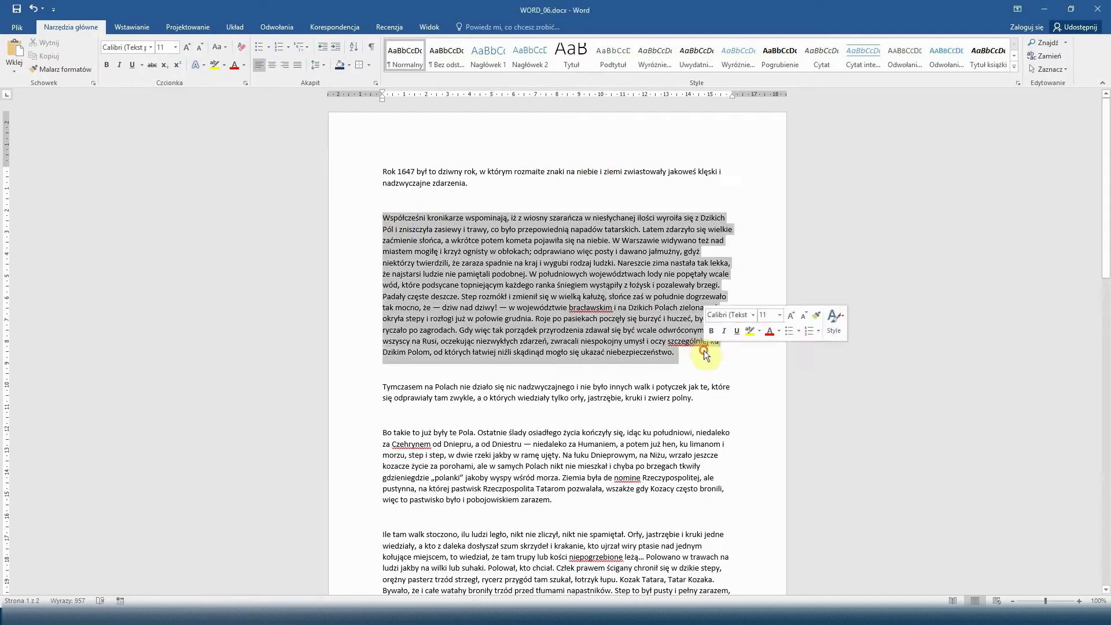
pyautogui.click(352, 66)
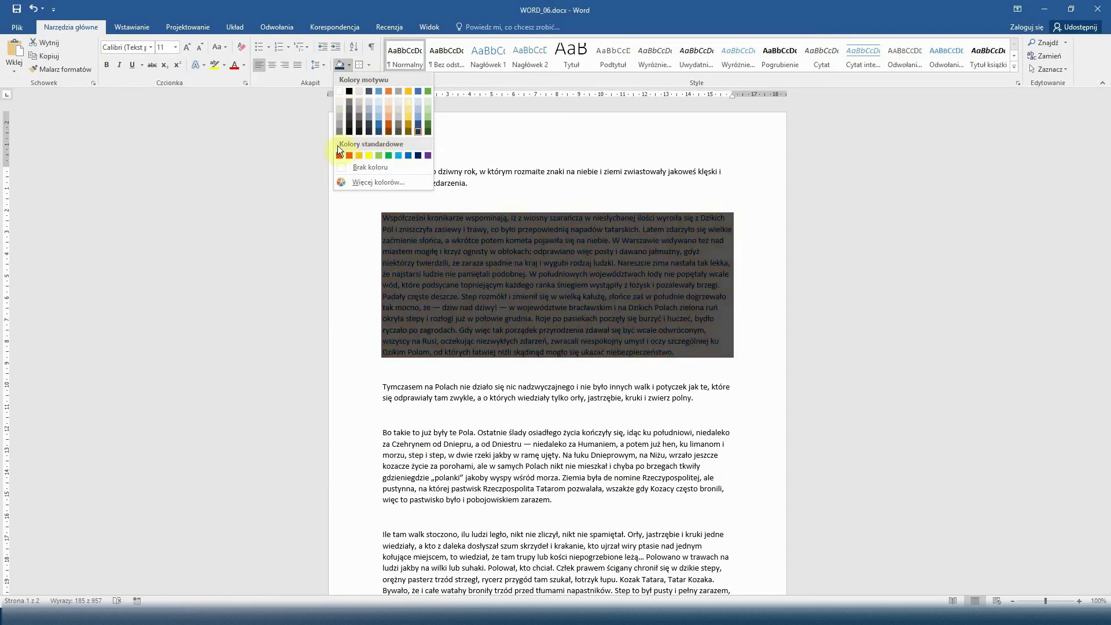
pyautogui.click(352, 182)
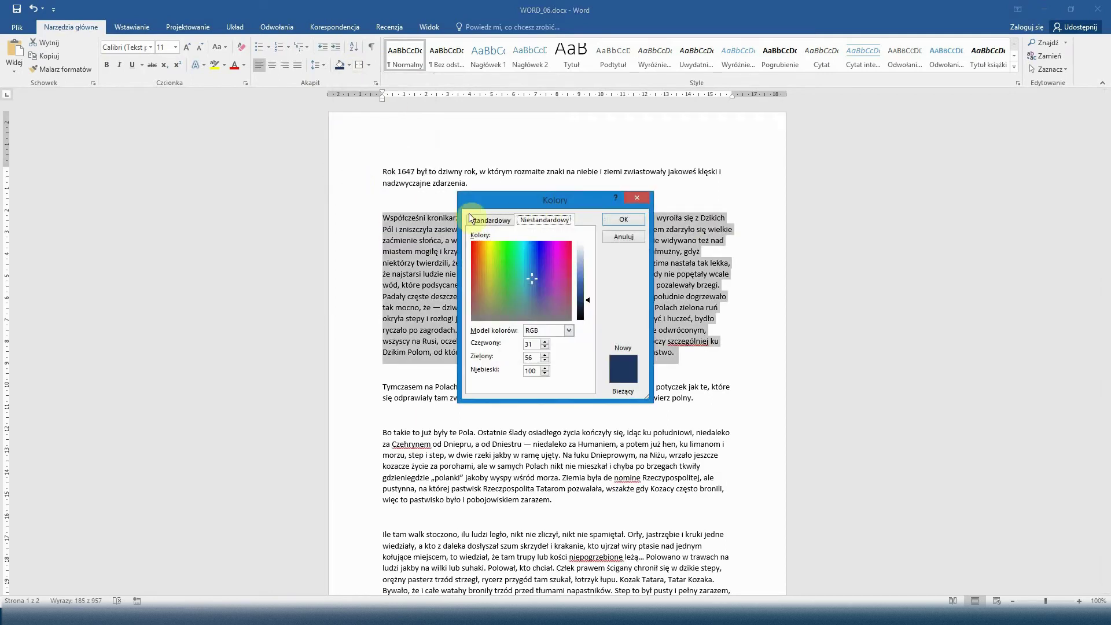
pyautogui.click(637, 198)
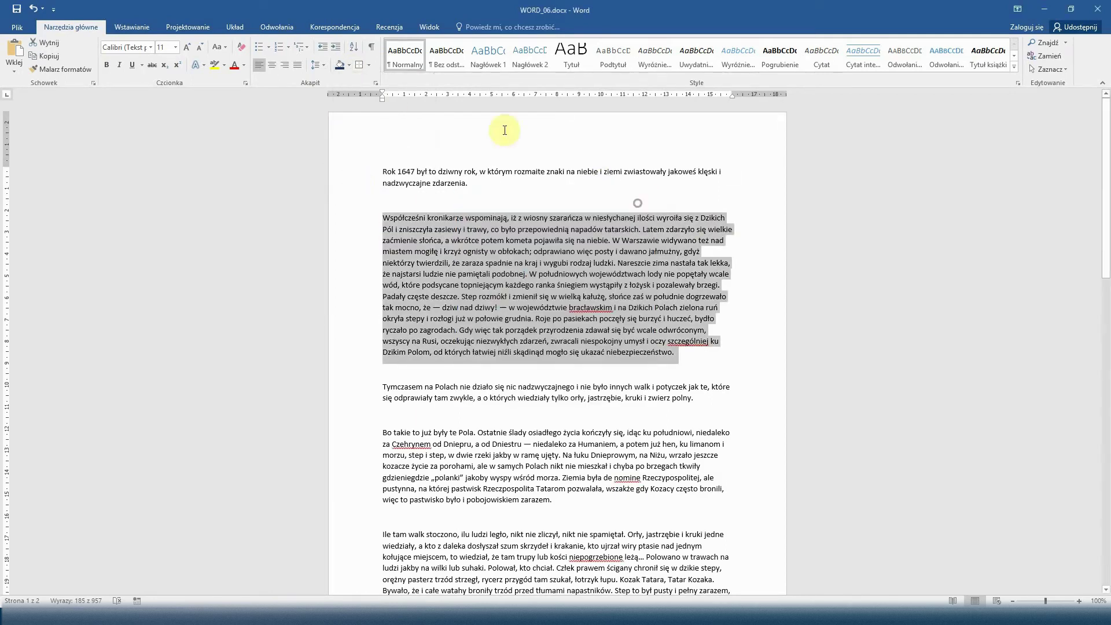
pyautogui.click(349, 63)
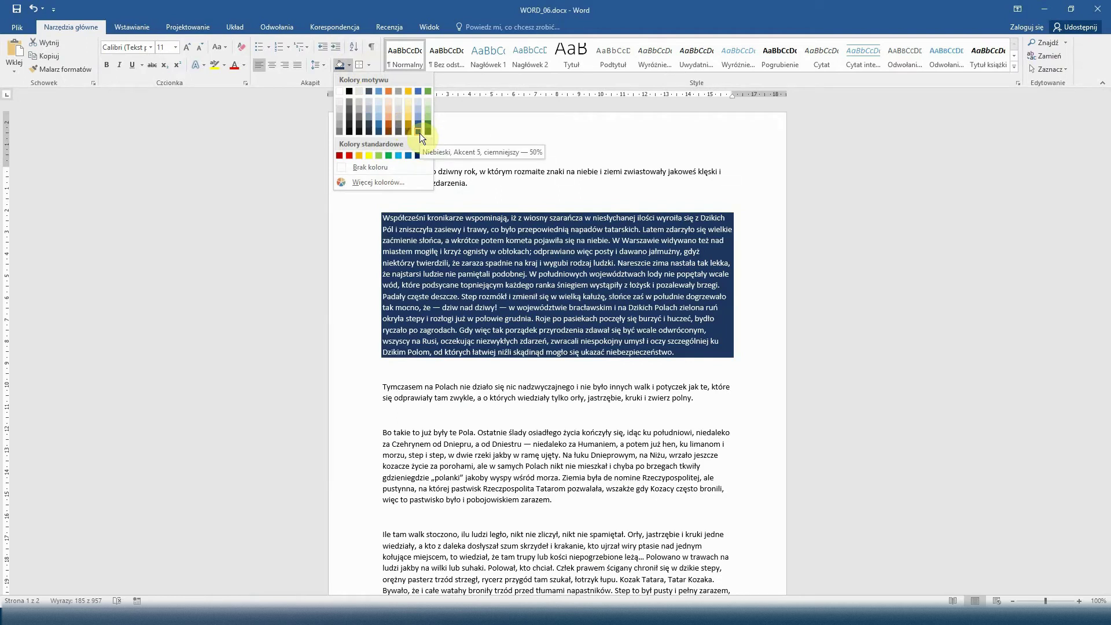
pyautogui.click(396, 110)
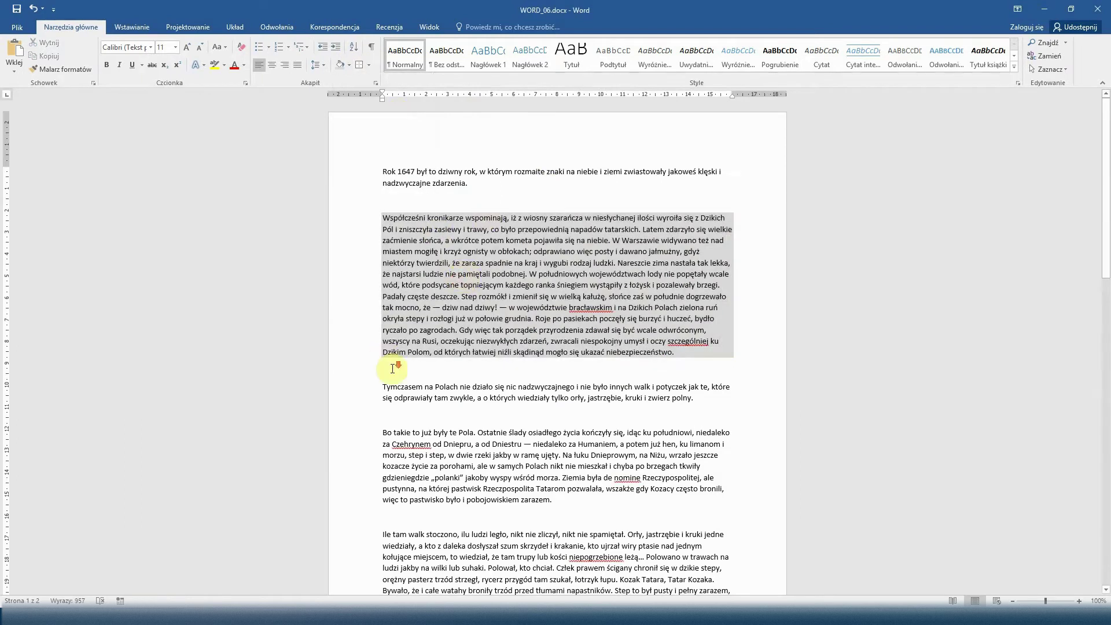
# Apply green background shading to the 'Tymczasem na Polach' paragraph
pyautogui.scroll(-3, 392, 369)
pyautogui.moveTo(382, 349); pyautogui.dragTo(591, 417)
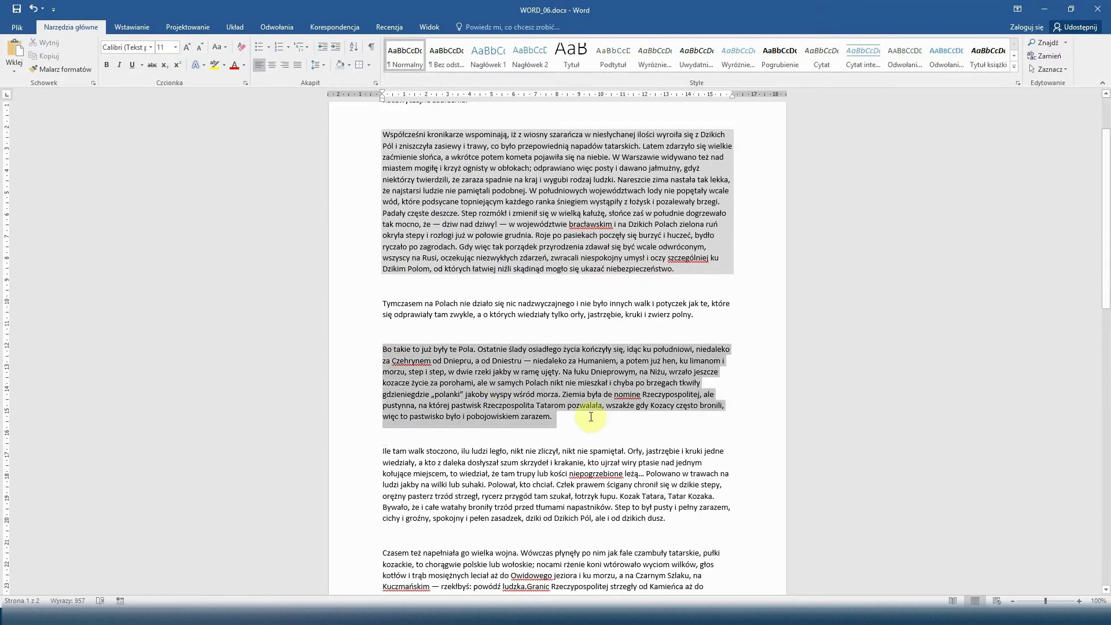
pyautogui.moveTo(383, 302); pyautogui.dragTo(712, 318)
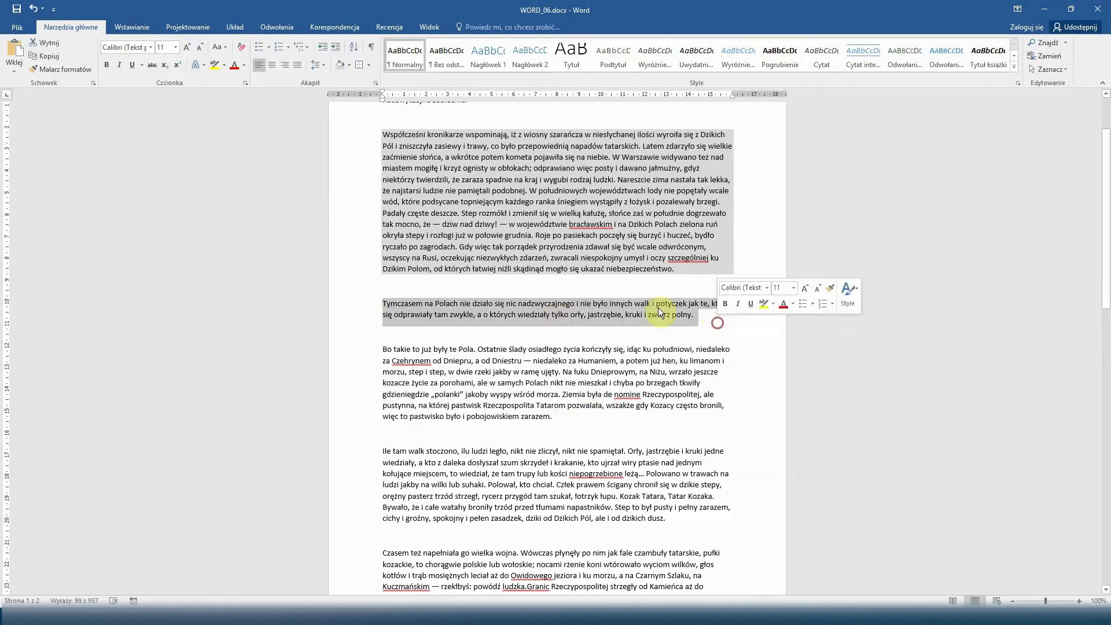
pyautogui.click(350, 65)
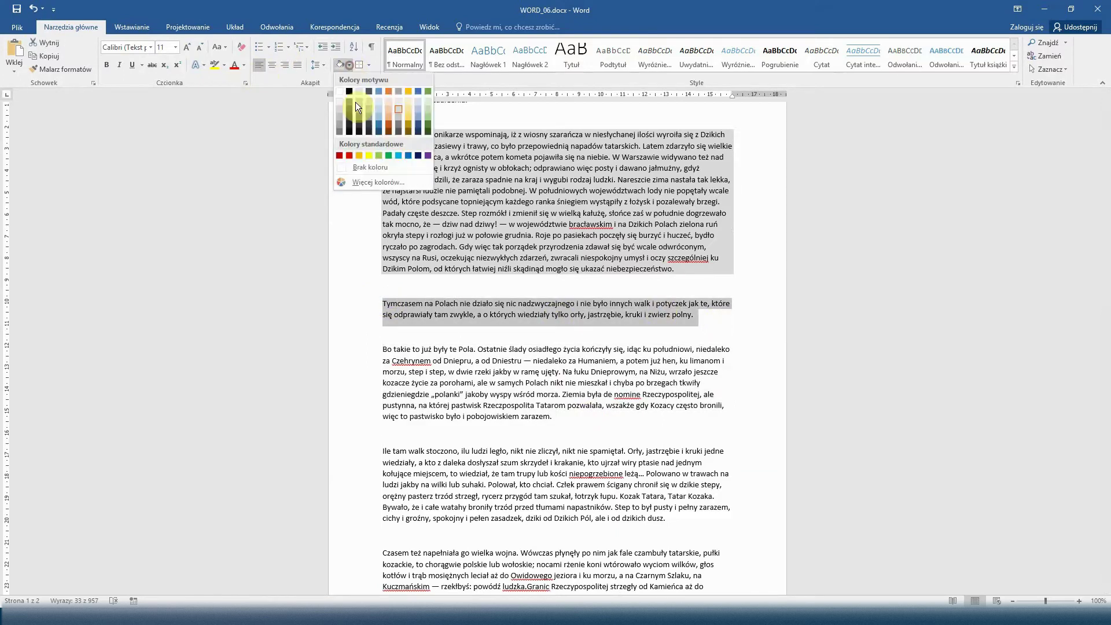
pyautogui.click(378, 154)
pyautogui.click(448, 316)
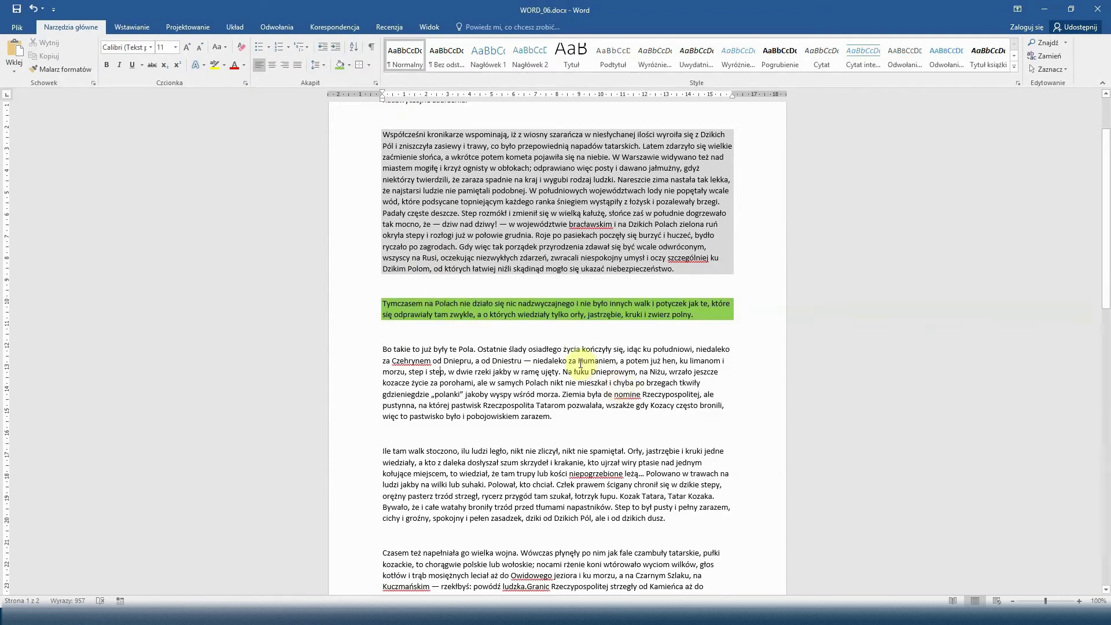
# Add an outside border to the grey paragraph, then repeat it on the green paragraph with F4
pyautogui.moveTo(385, 136); pyautogui.dragTo(689, 277)
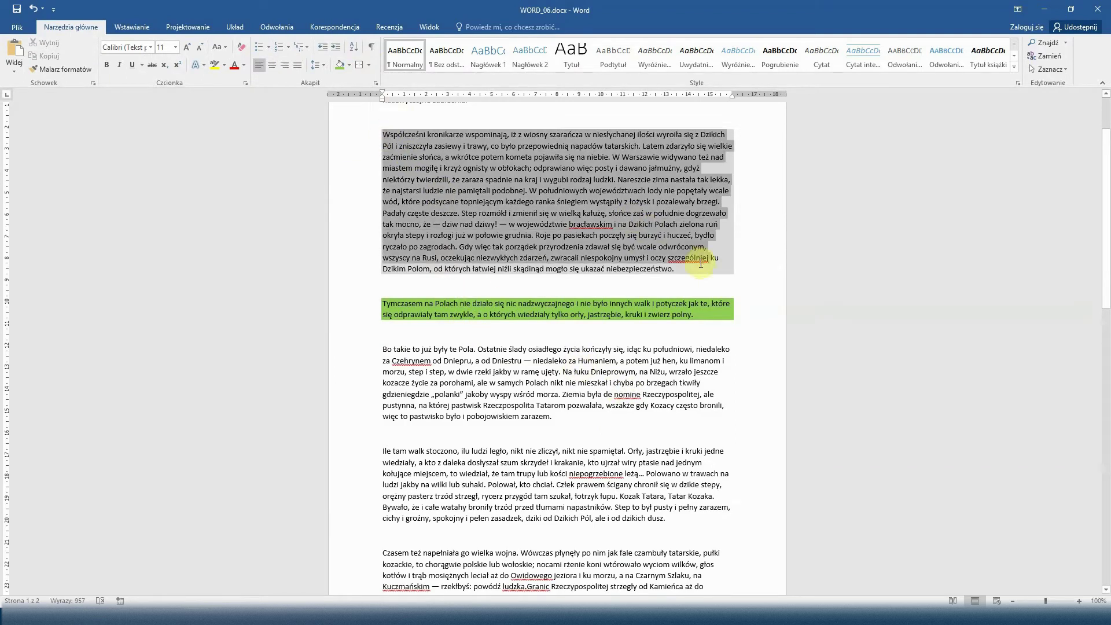
pyautogui.click(369, 65)
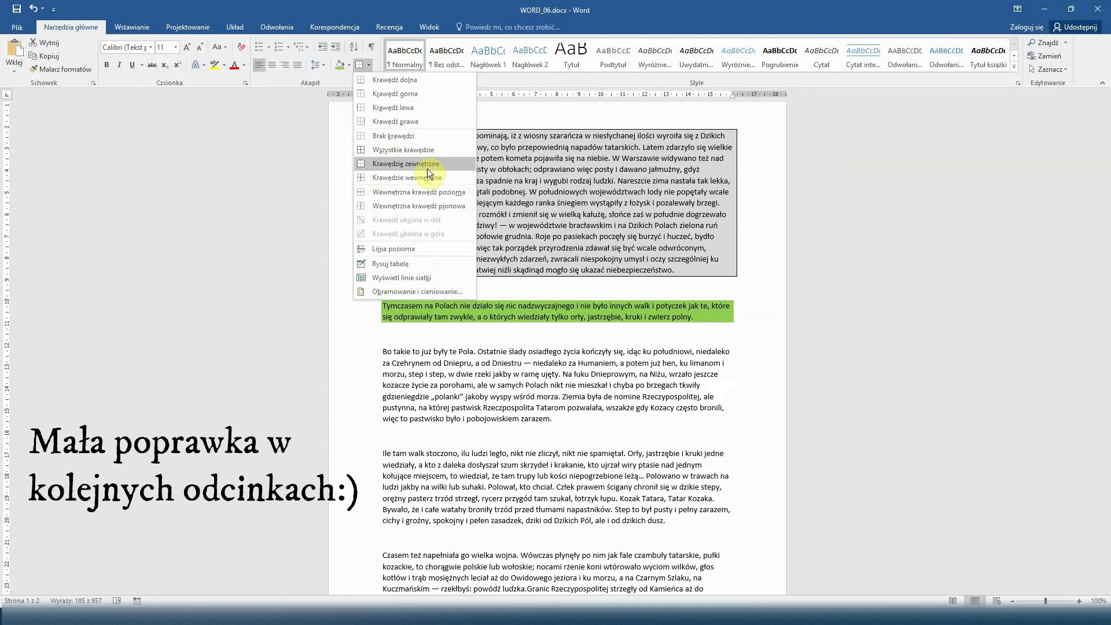
pyautogui.click(390, 163)
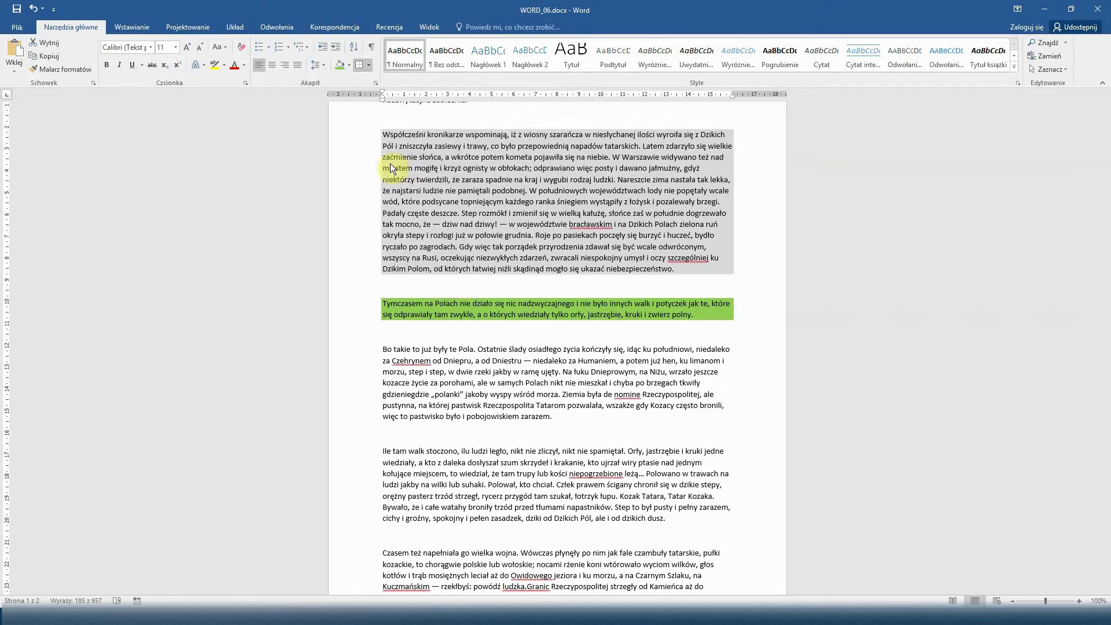
pyautogui.click(622, 310)
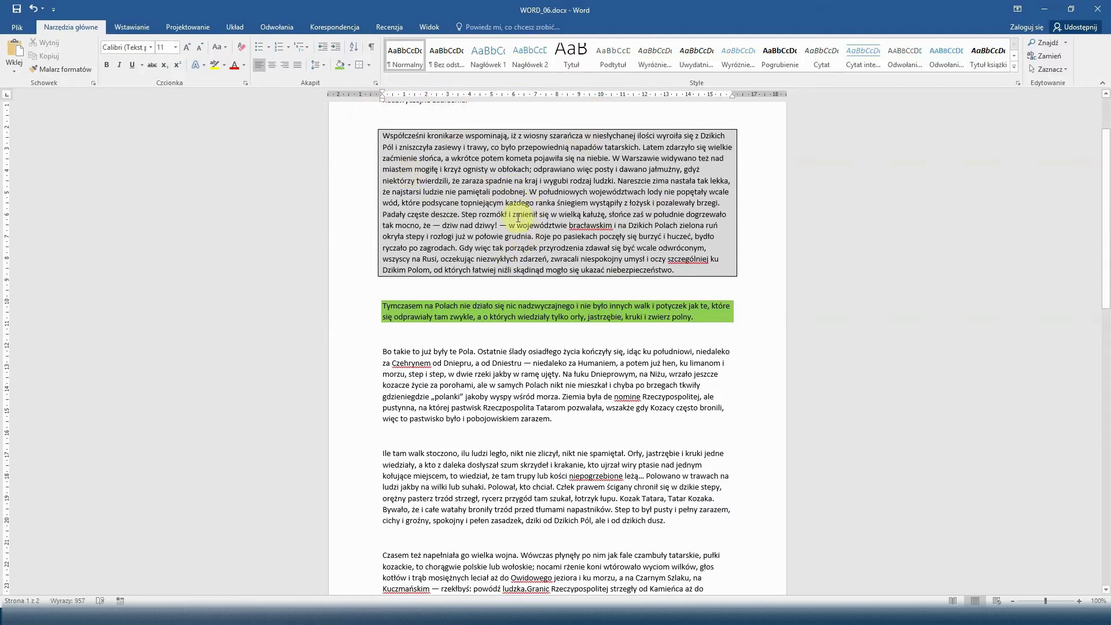
pyautogui.press('F4')
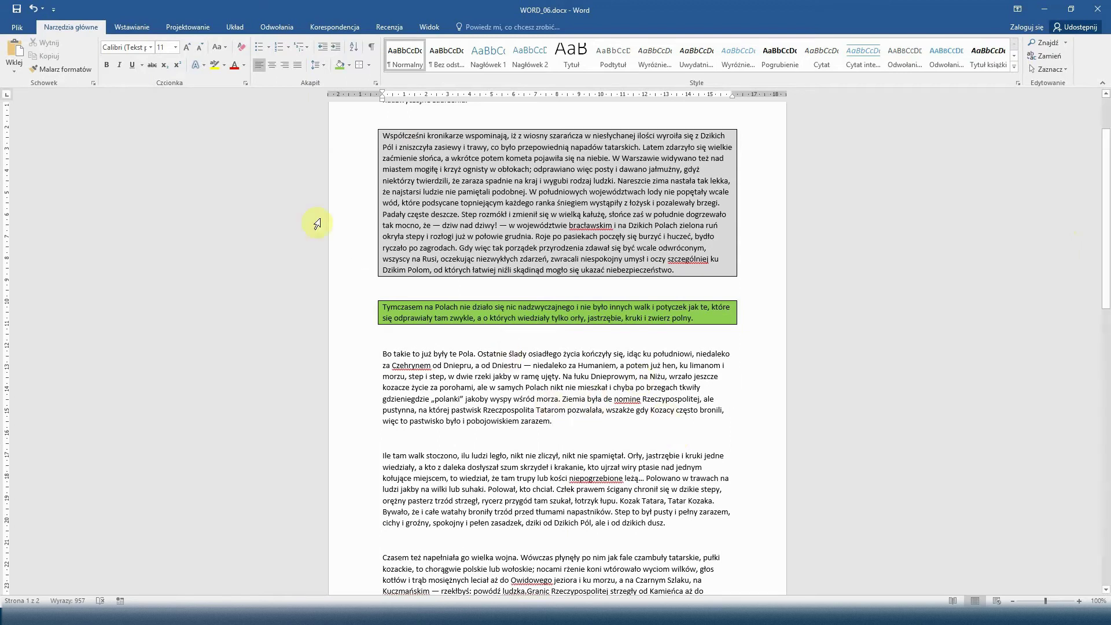
# Select the grey paragraph again and choose the Shadow border setting in Borders and Shading
pyautogui.moveTo(382, 135)
pyautogui.mouseDown()
pyautogui.moveTo(577, 203)
pyautogui.moveTo(698, 285)
pyautogui.mouseUp()
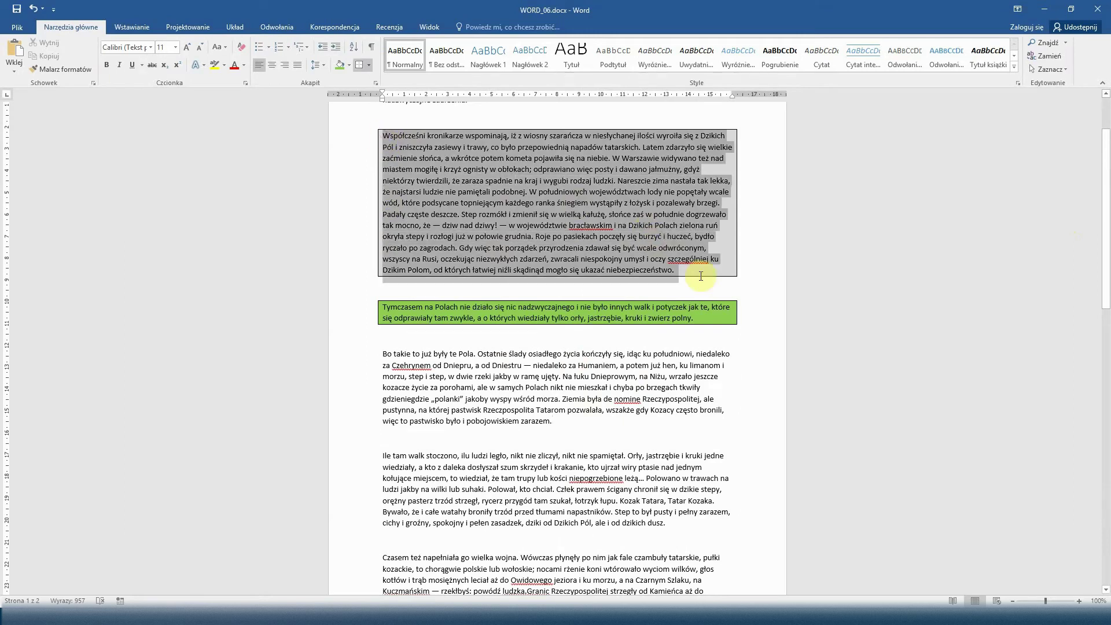
pyautogui.click(371, 68)
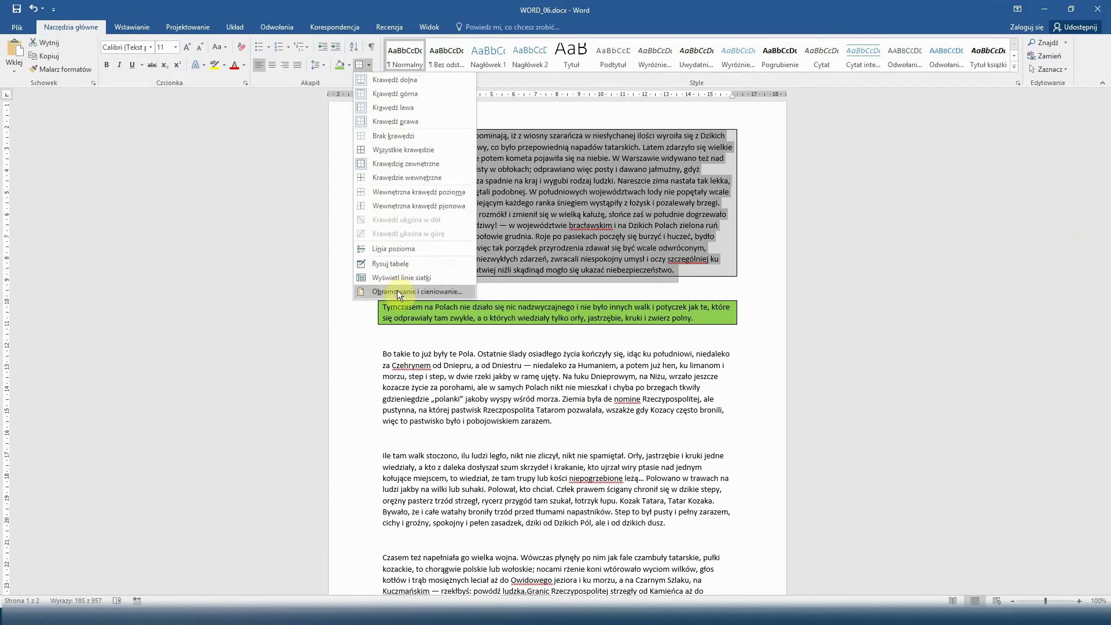
pyautogui.click(397, 289)
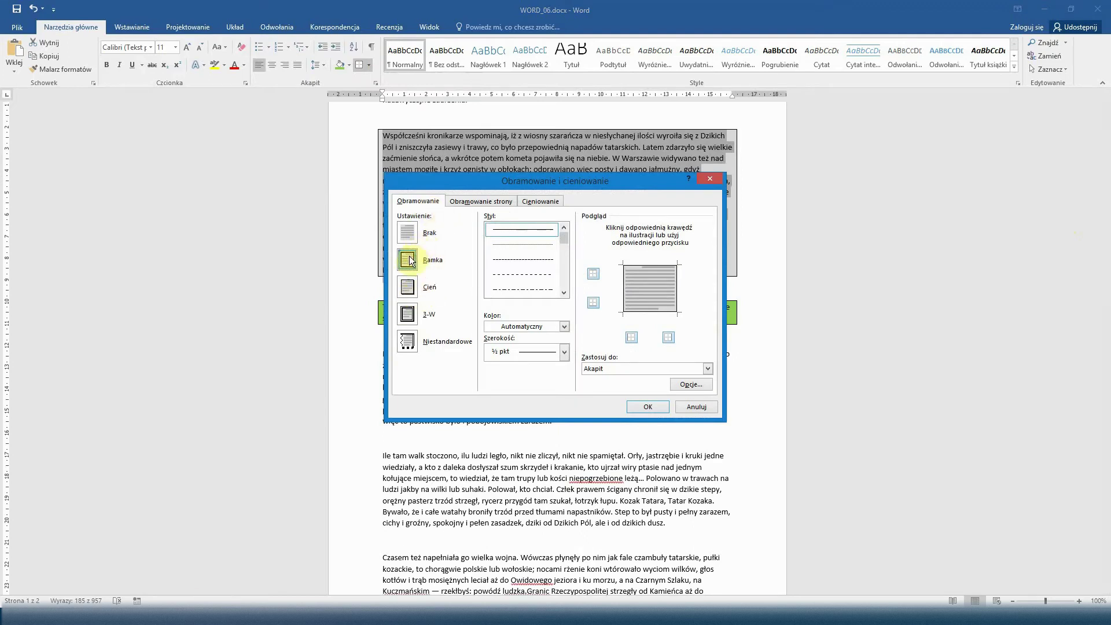
pyautogui.click(413, 286)
pyautogui.click(410, 261)
pyautogui.click(411, 286)
pyautogui.click(414, 265)
pyautogui.click(408, 286)
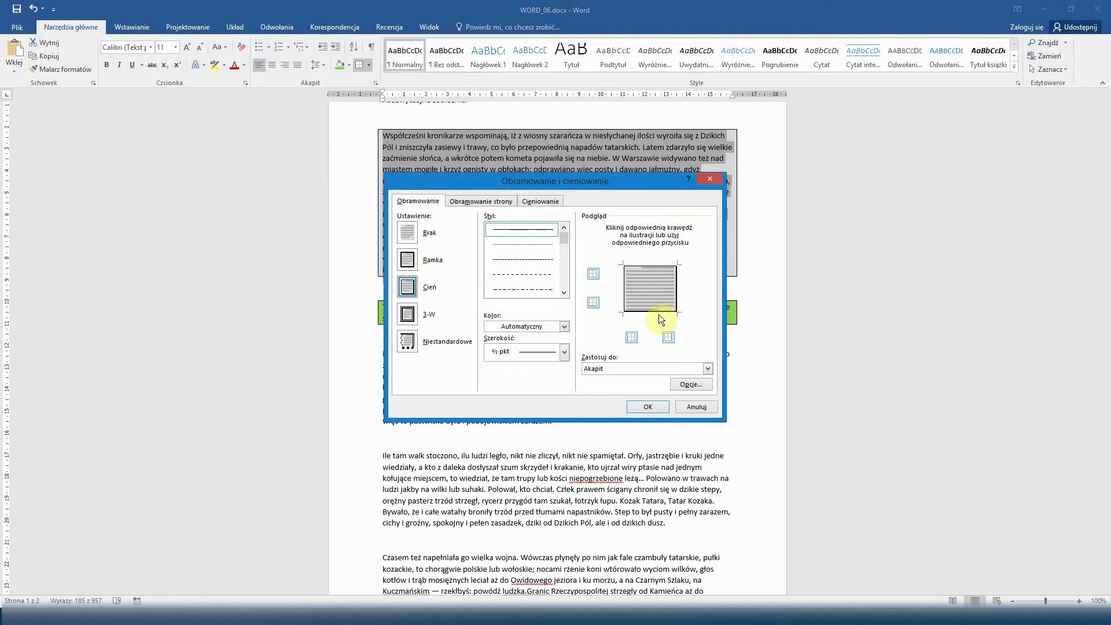
# Give the shadow border a thick solid 4½ pt green line and apply it
pyautogui.scroll(-1, 560, 240)
pyautogui.click(546, 245)
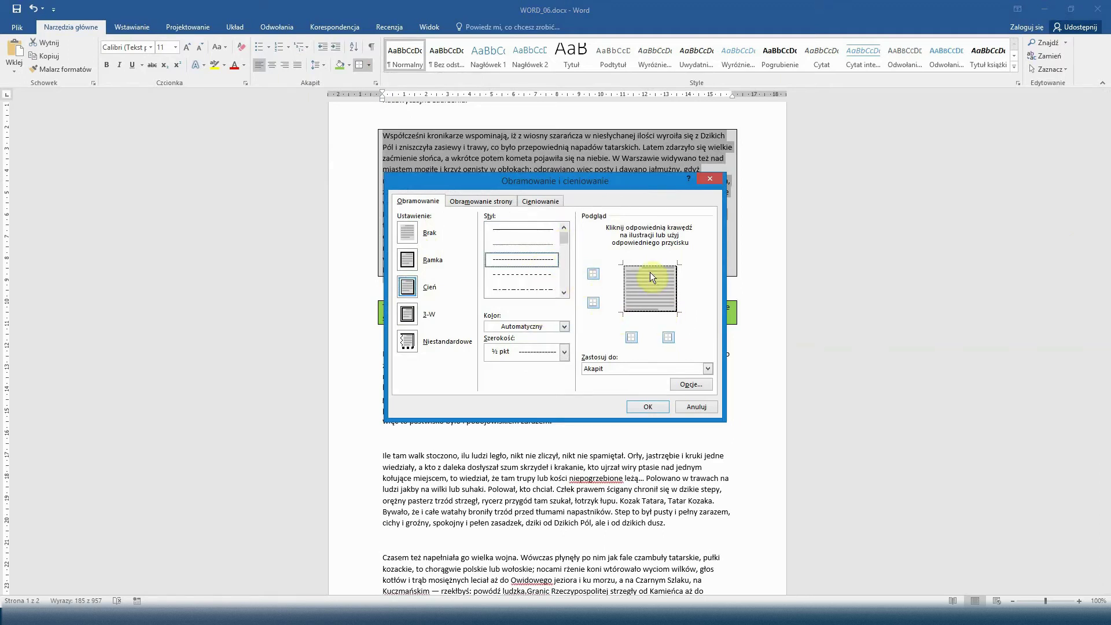
pyautogui.scroll(-3, 550, 269)
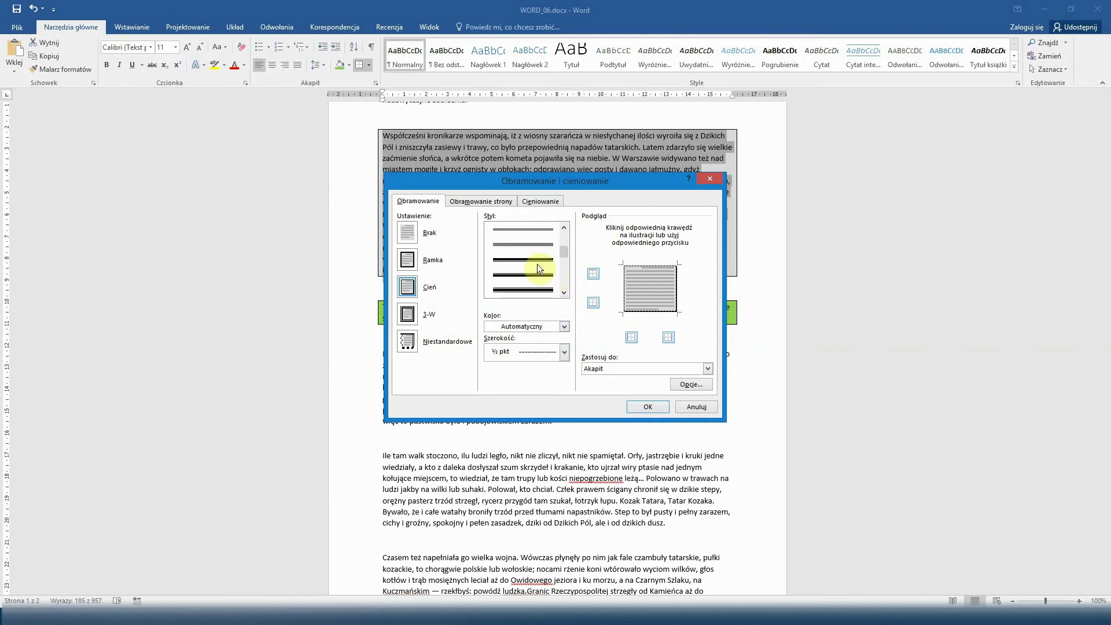
pyautogui.click(538, 289)
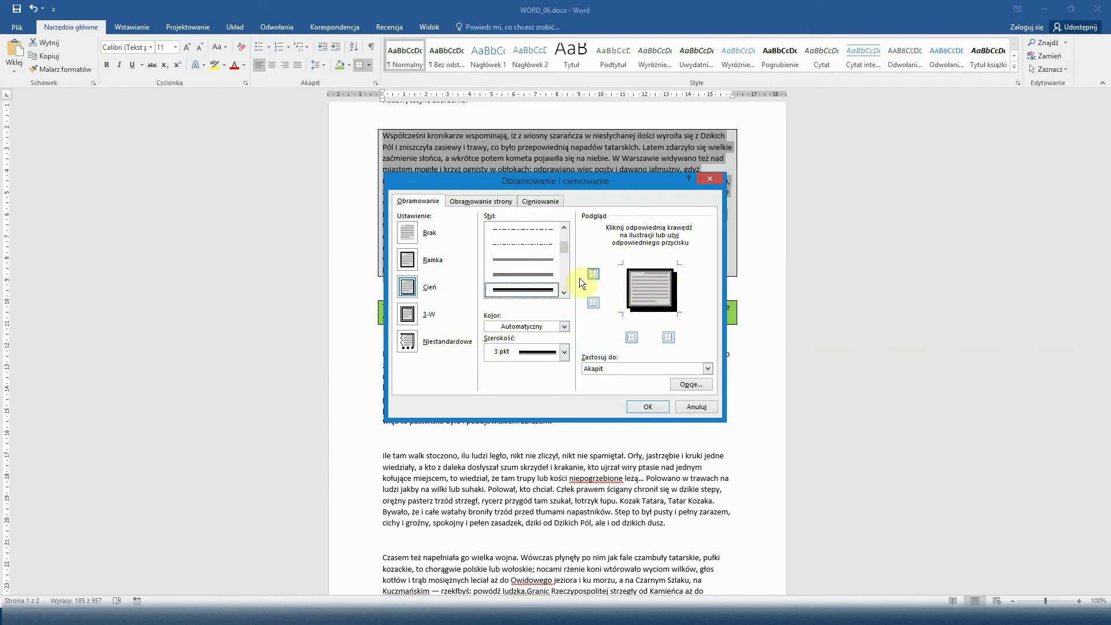
pyautogui.scroll(-3, 513, 294)
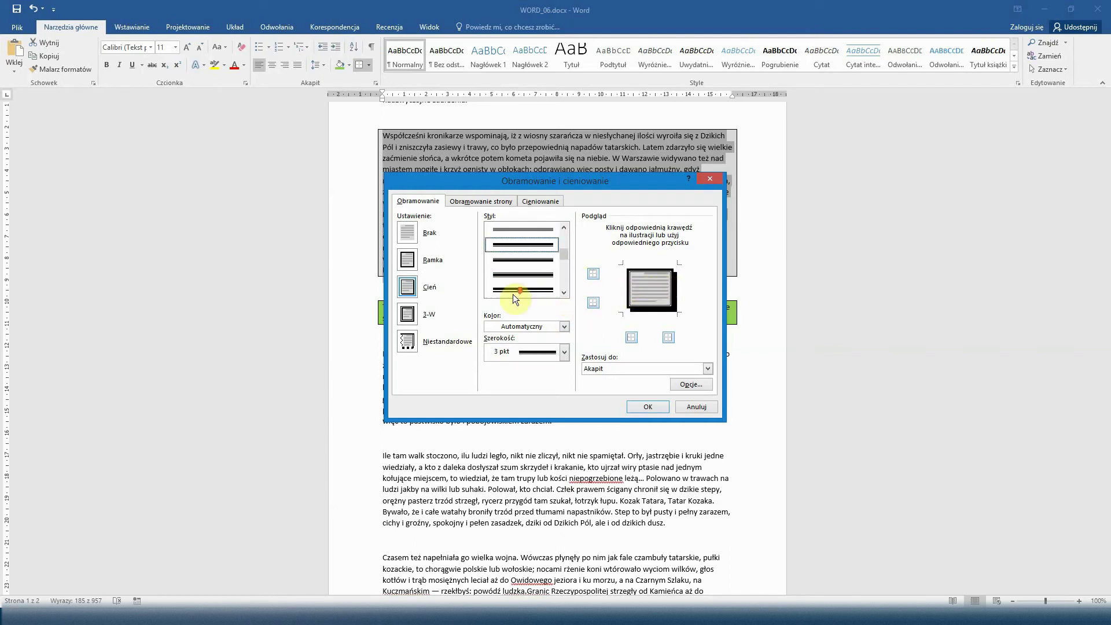
pyautogui.click(507, 356)
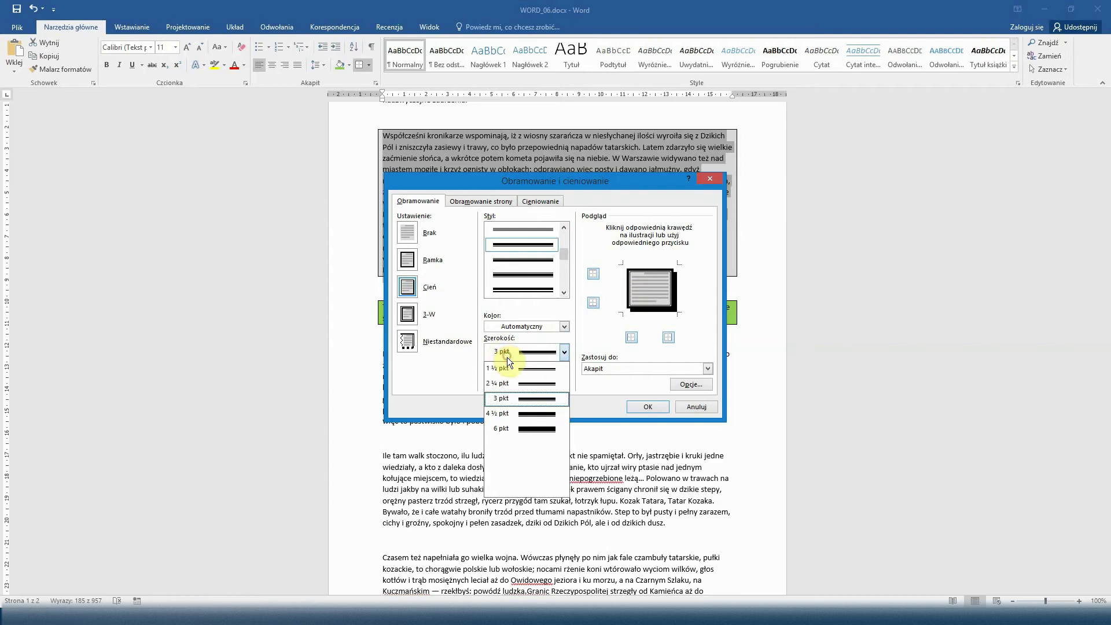
pyautogui.click(527, 414)
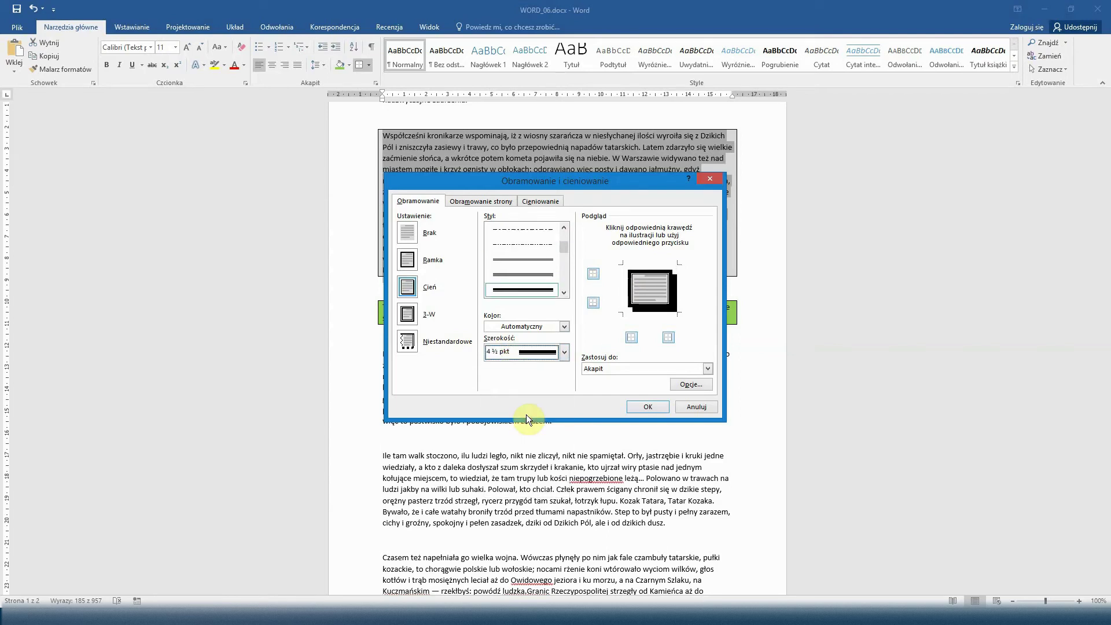
pyautogui.click(510, 326)
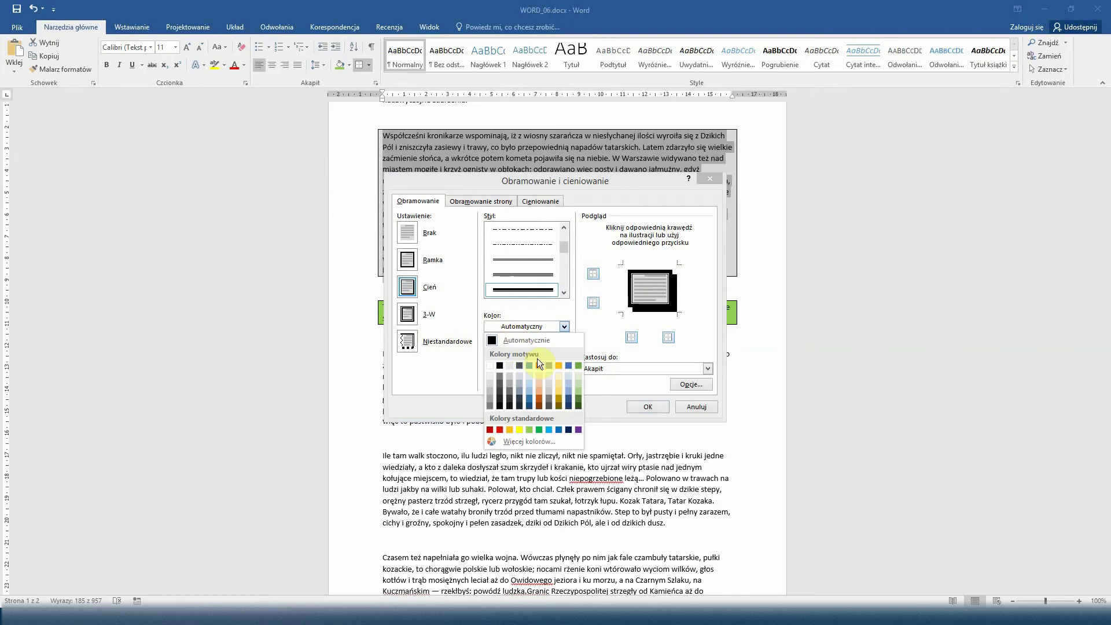
pyautogui.click(539, 429)
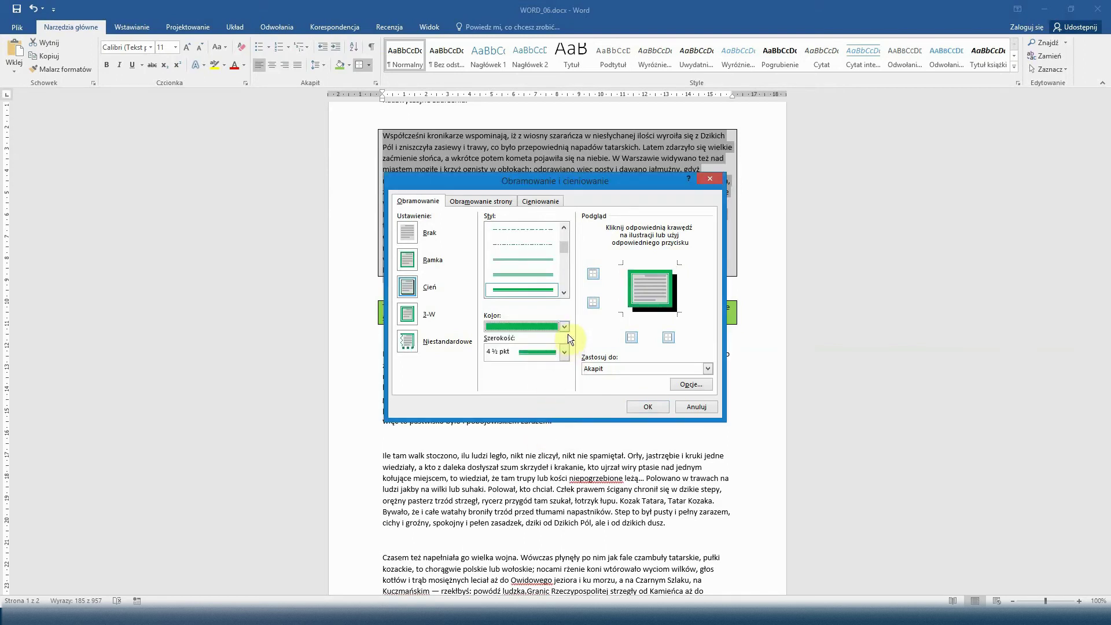
pyautogui.click(643, 406)
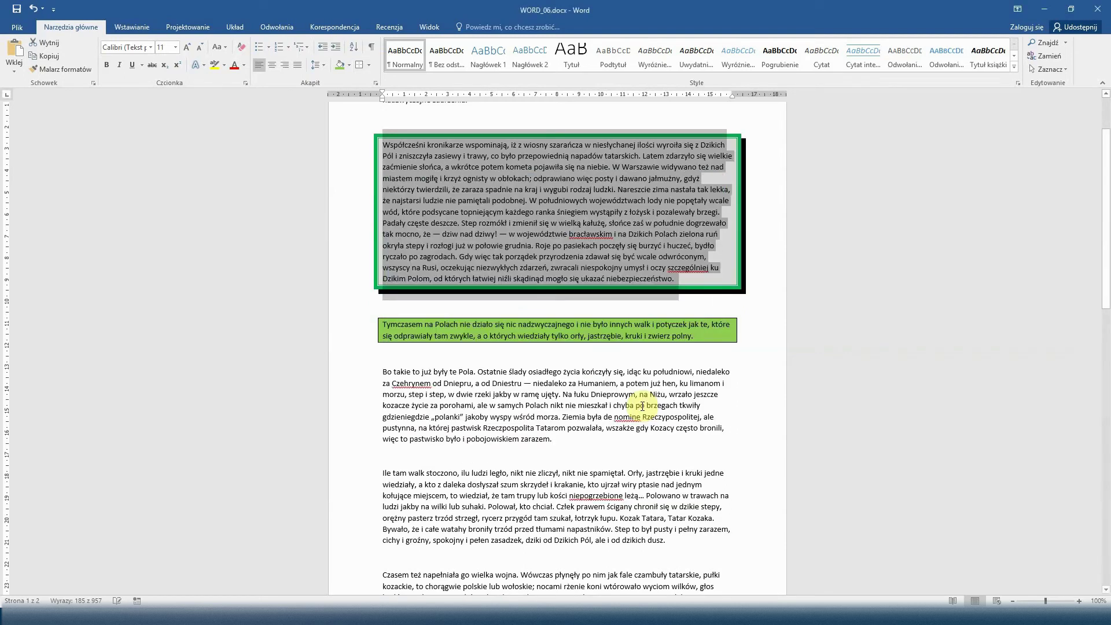
pyautogui.click(743, 330)
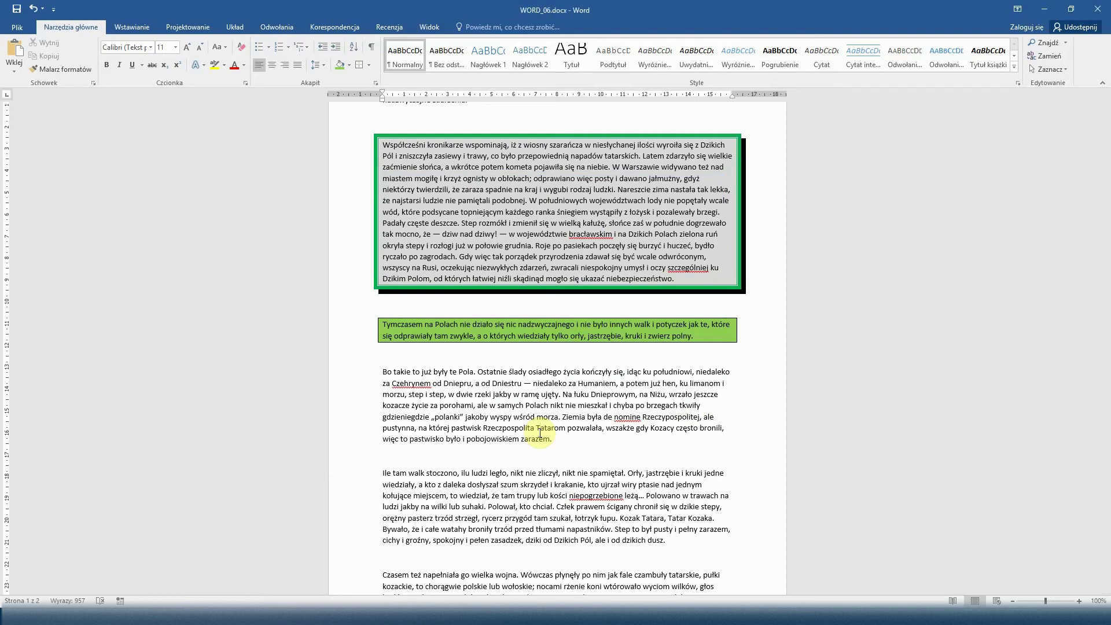
# Add a plain black Box page border, 2¼ pt wide, to the whole document
pyautogui.click(368, 62)
pyautogui.click(382, 292)
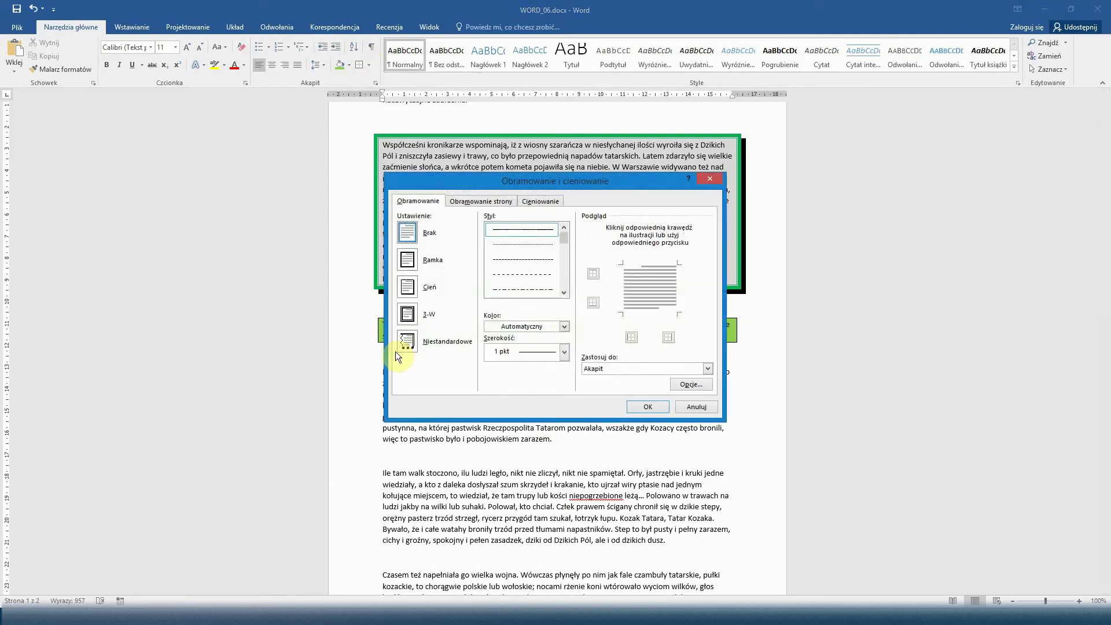
pyautogui.click(474, 202)
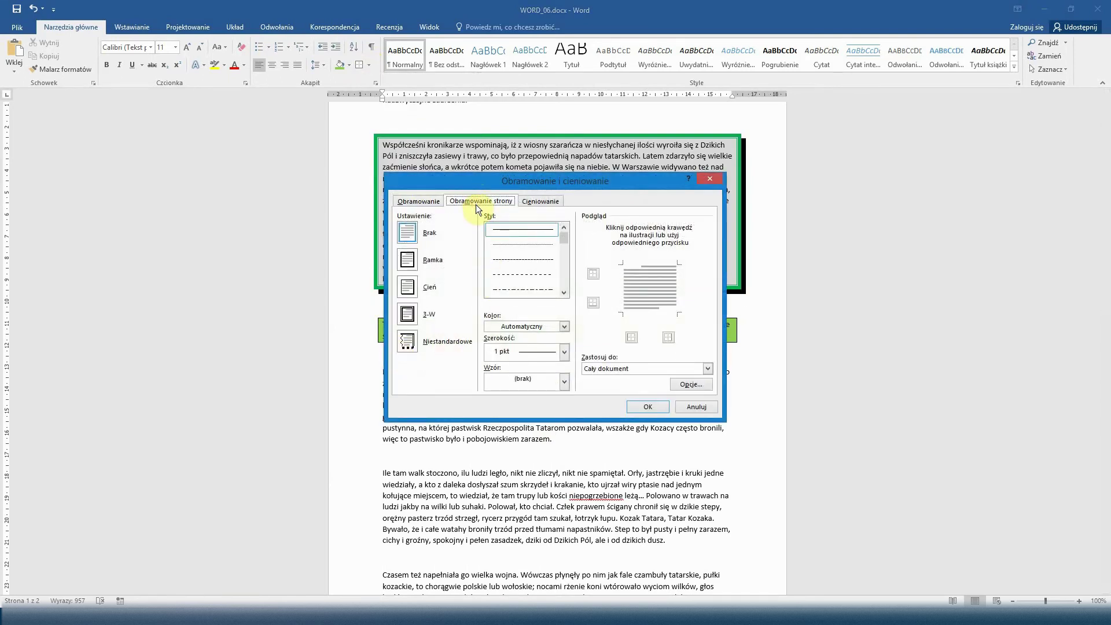
pyautogui.click(408, 261)
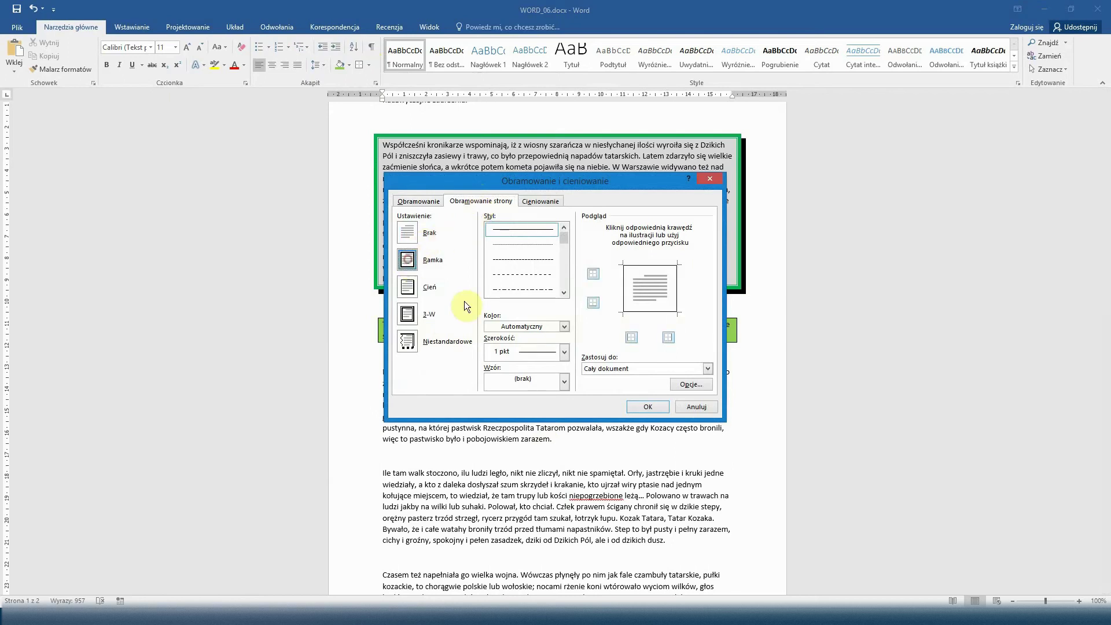
pyautogui.click(561, 356)
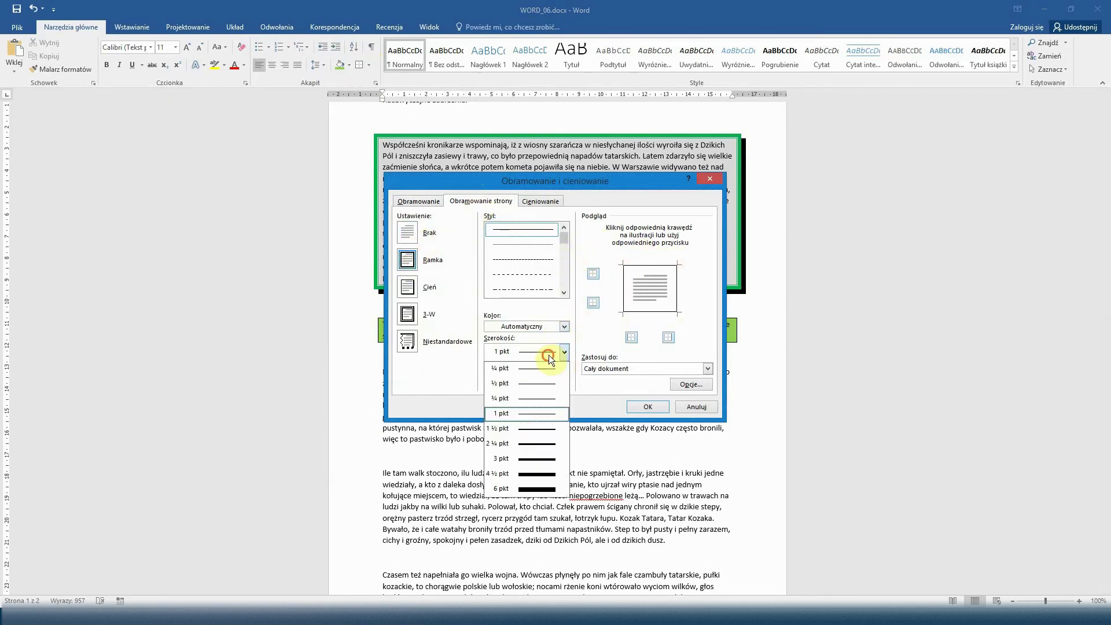
pyautogui.click(525, 443)
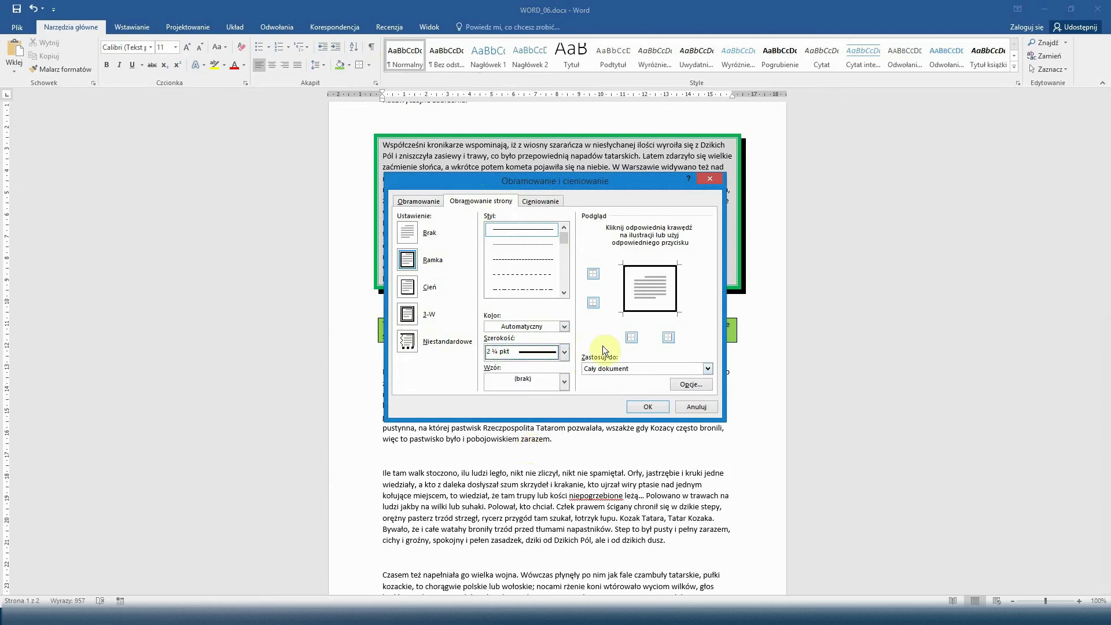
pyautogui.click(647, 407)
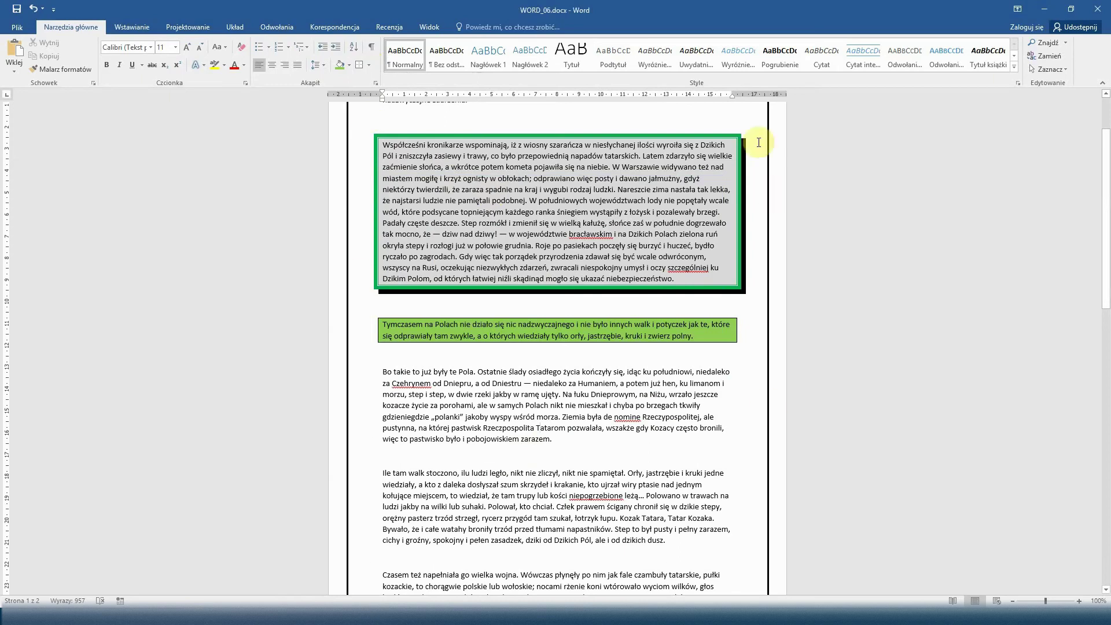
pyautogui.scroll(-6, 760, 268)
# Choose the green tree Art pattern for the page border
pyautogui.scroll(-7, 760, 268)
pyautogui.scroll(-3, 744, 277)
pyautogui.scroll(-5, 591, 260)
pyautogui.scroll(13, 596, 278)
pyautogui.scroll(7, 596, 278)
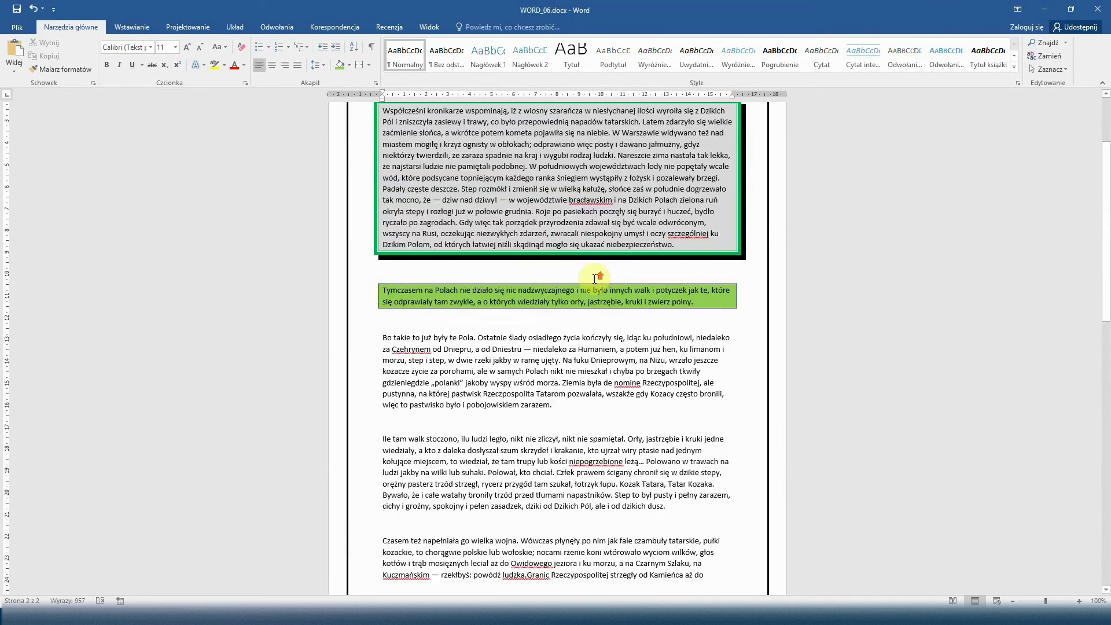
pyautogui.scroll(3, 579, 260)
pyautogui.scroll(-1, 530, 223)
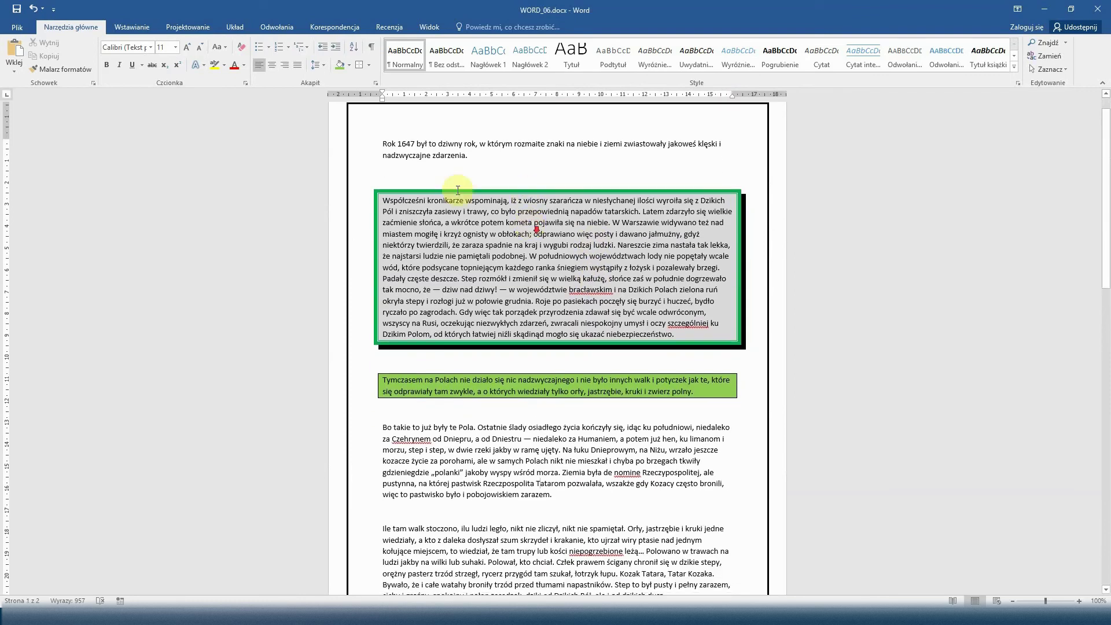
pyautogui.click(368, 67)
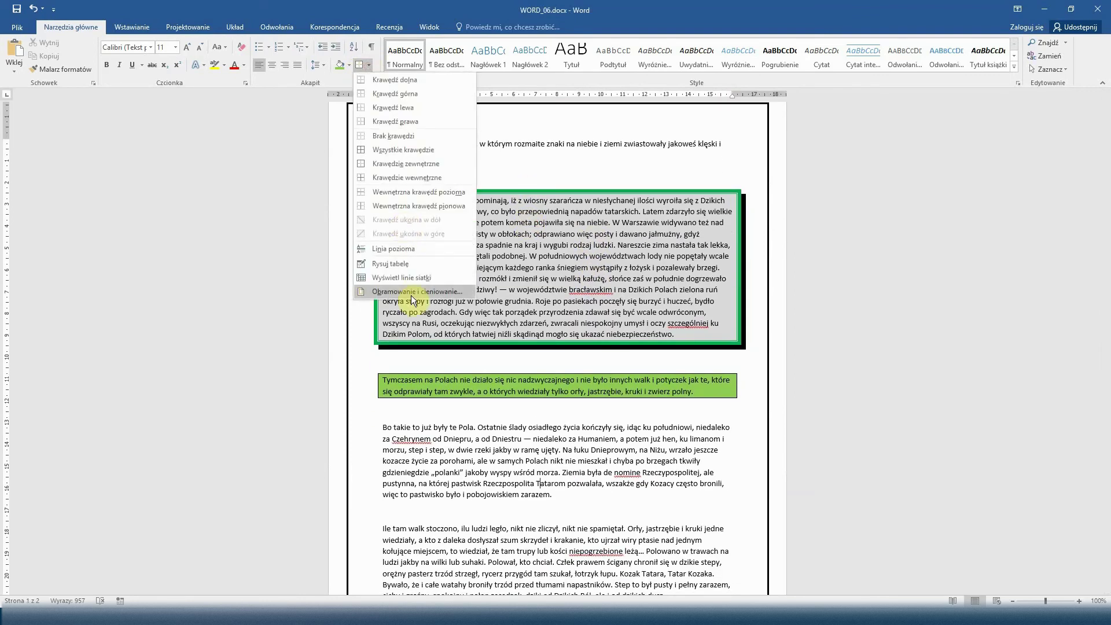
pyautogui.click(411, 294)
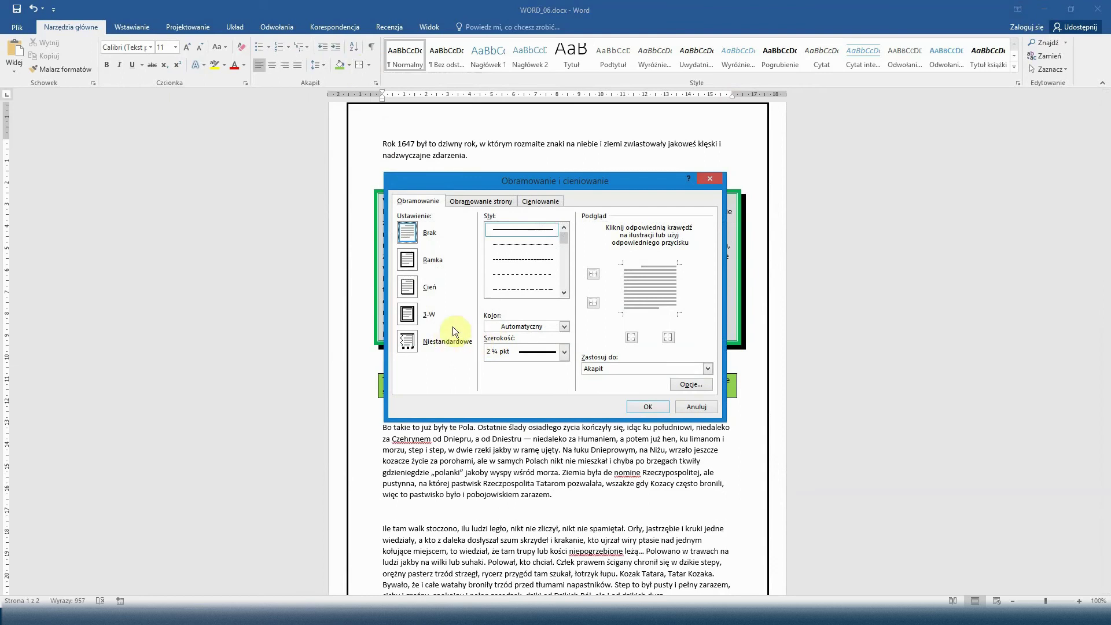
pyautogui.click(471, 201)
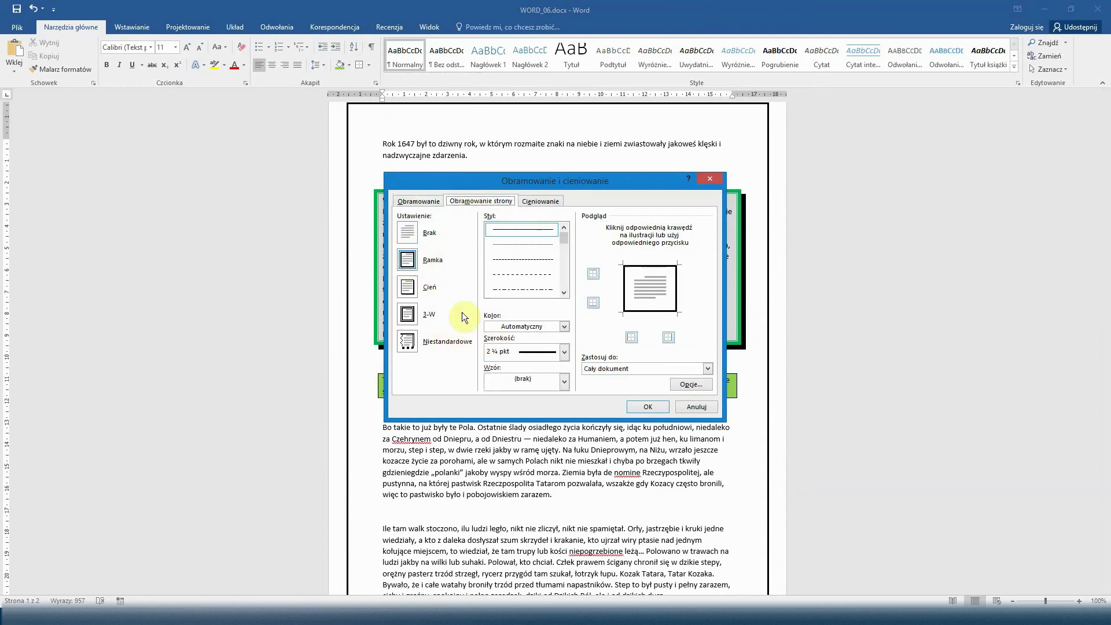
pyautogui.click(533, 380)
pyautogui.scroll(-1, 538, 417)
pyautogui.scroll(-1, 532, 428)
pyautogui.scroll(-1, 527, 440)
pyautogui.scroll(-1, 520, 451)
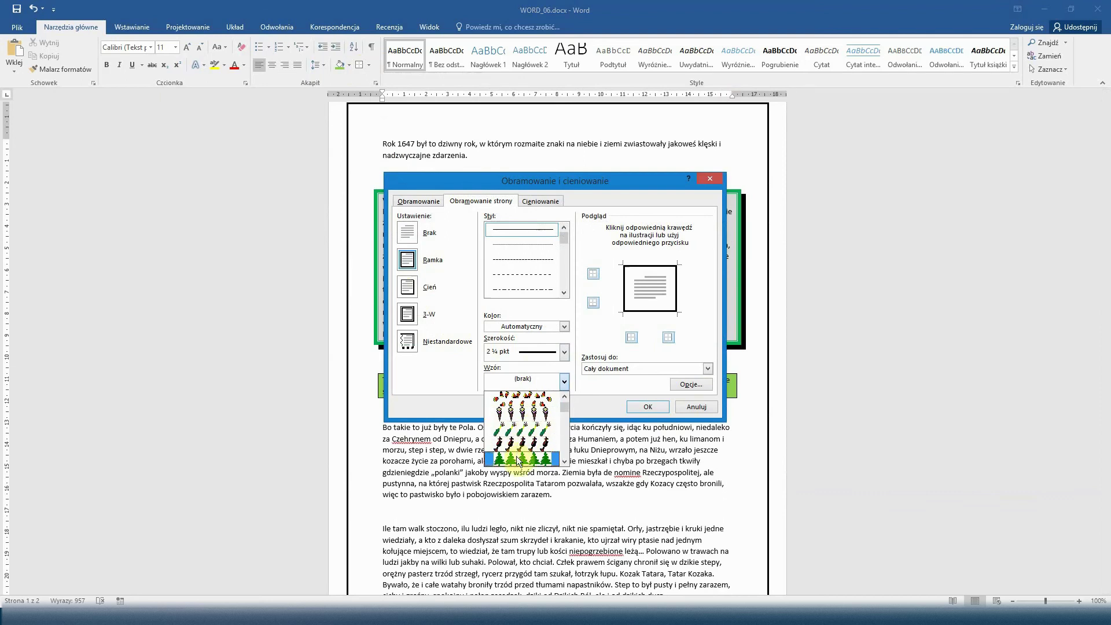
pyautogui.click(518, 459)
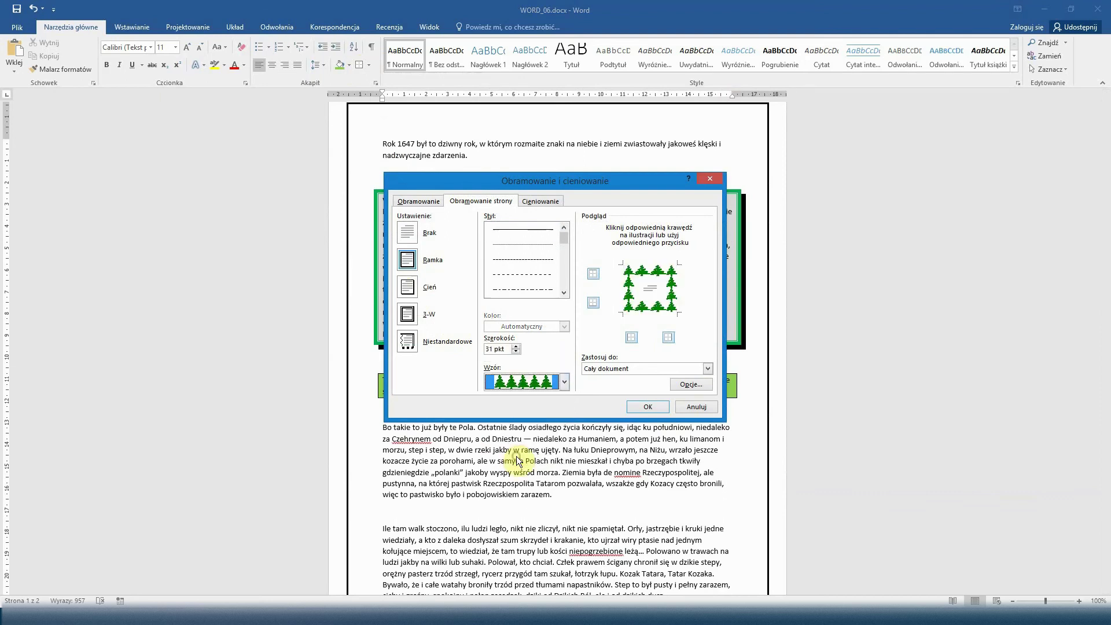
# Remove the bottom, left and right edges so trees run only along the top, then apply
pyautogui.click(594, 304)
pyautogui.click(630, 338)
pyautogui.click(668, 338)
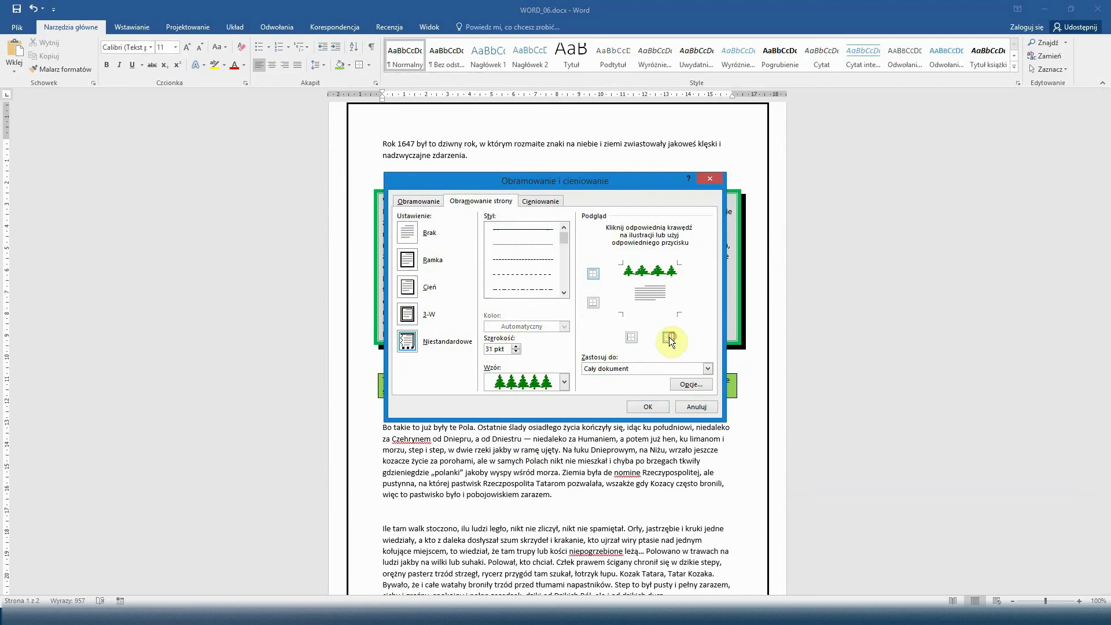
pyautogui.click(648, 407)
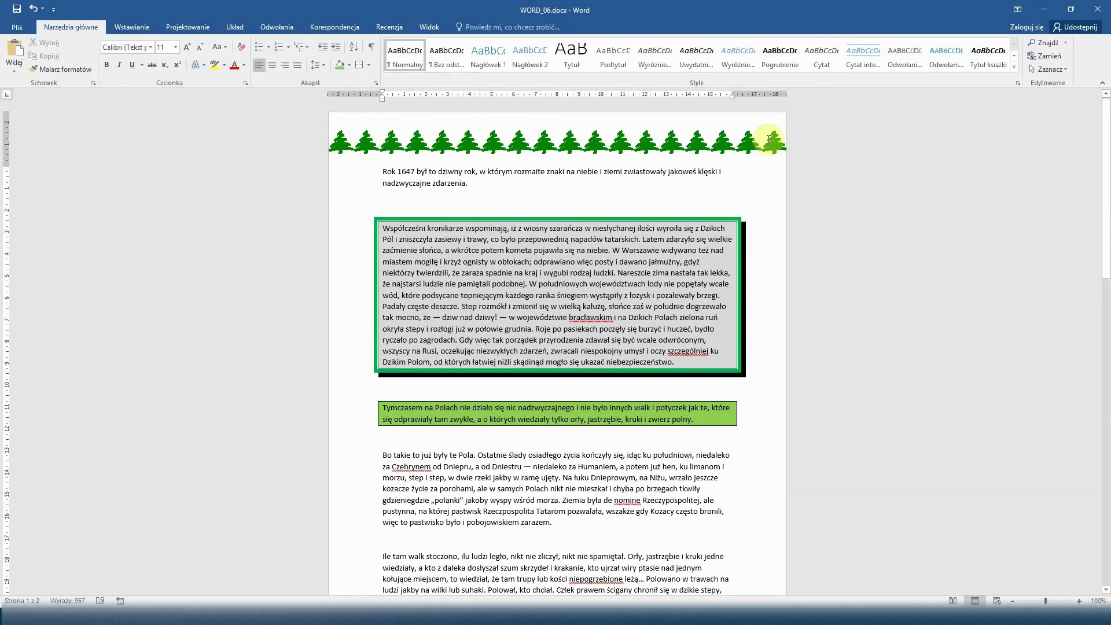
# Scroll down to check that the green tree border also tops page 2
pyautogui.scroll(-2, 426, 174)
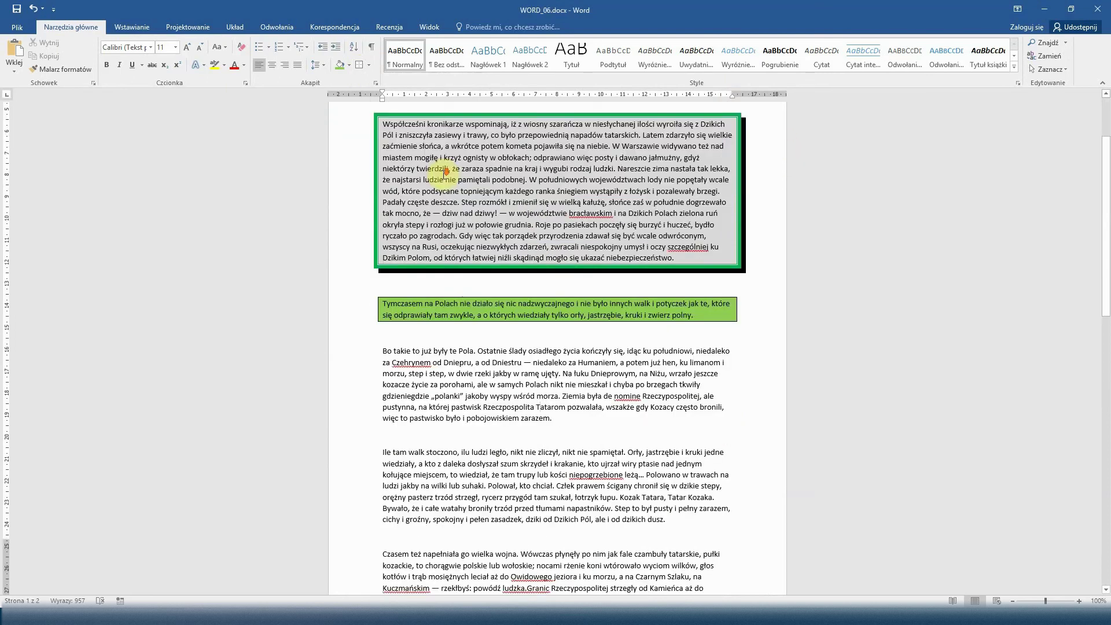
pyautogui.scroll(-8, 454, 191)
pyautogui.scroll(1, 483, 219)
pyautogui.scroll(-1, 484, 219)
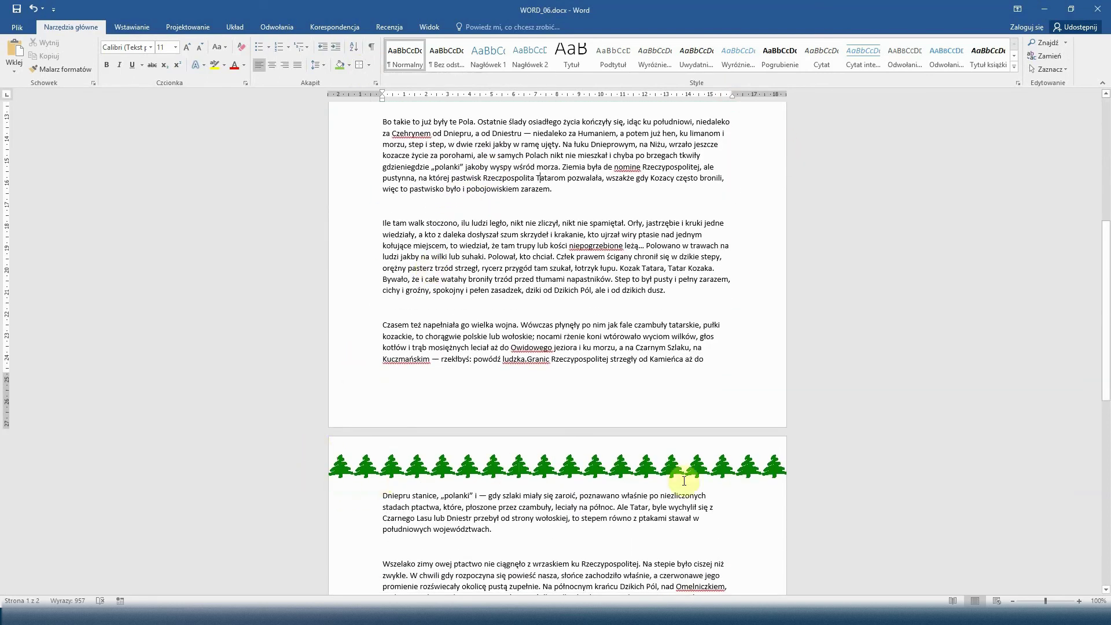